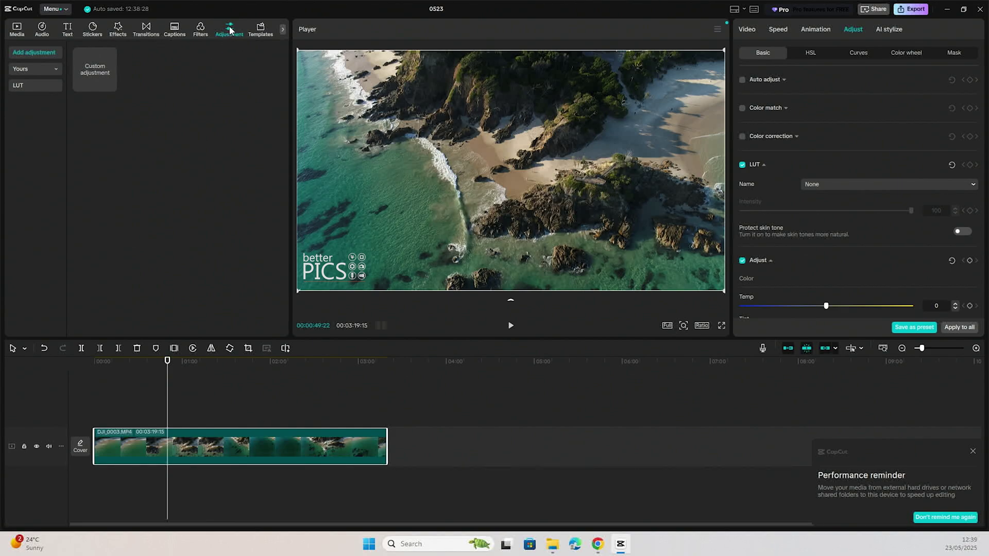
Step: Add a Custom adjustment layer, Adjust3, on its own track above the beach clip
click(94, 71)
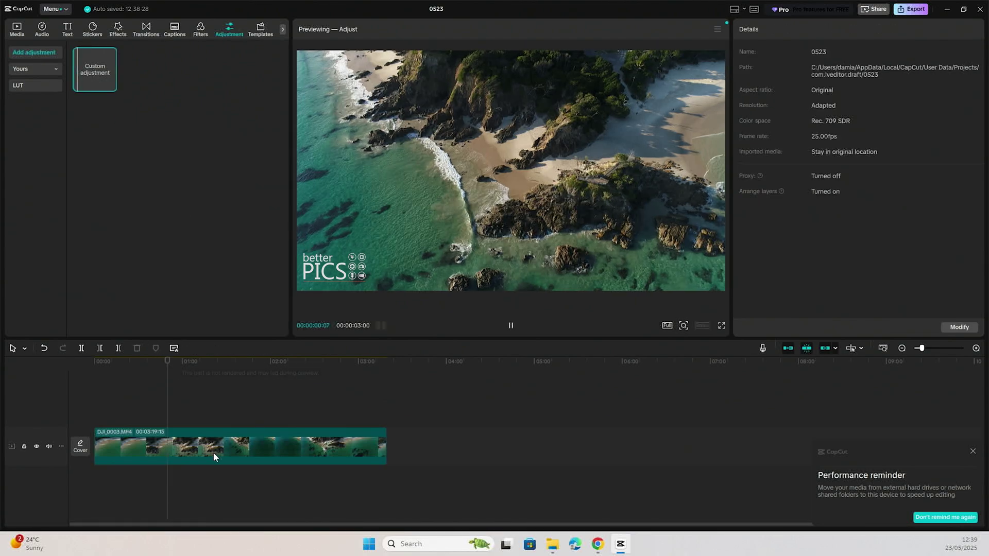
click(111, 85)
click(176, 416)
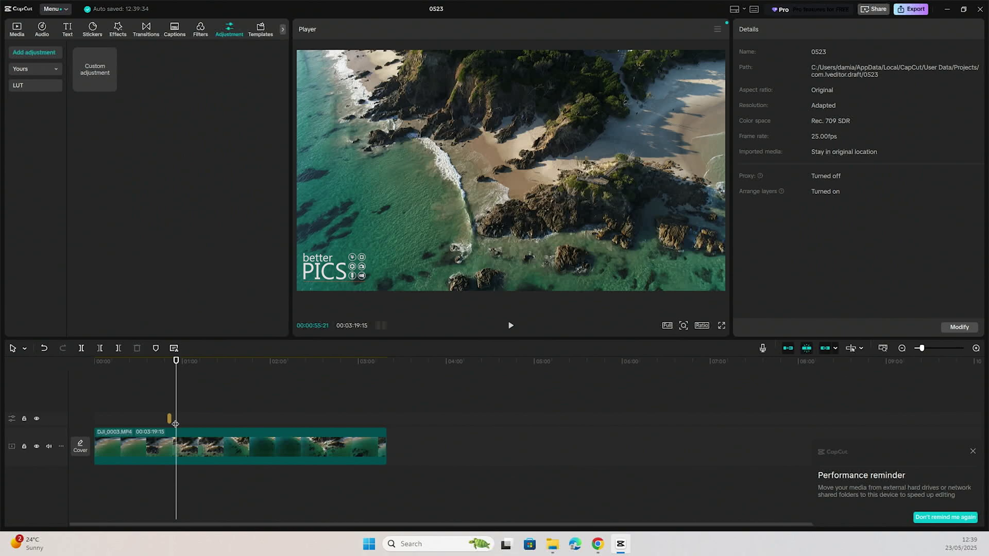
click(172, 416)
Step: Stretch Adjust3's edges so it spans the beach clip's full length
drag(174, 417, 387, 415)
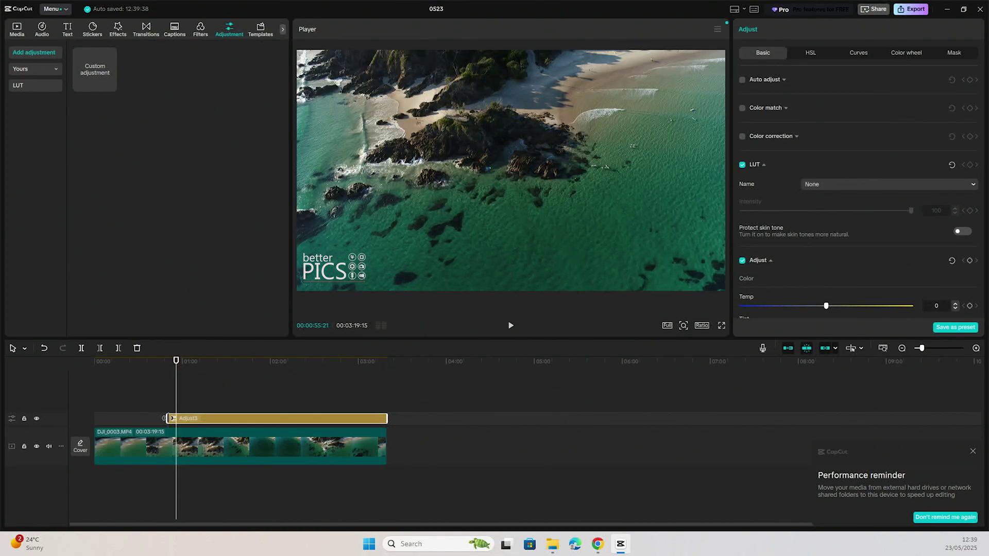
drag(166, 418, 97, 411)
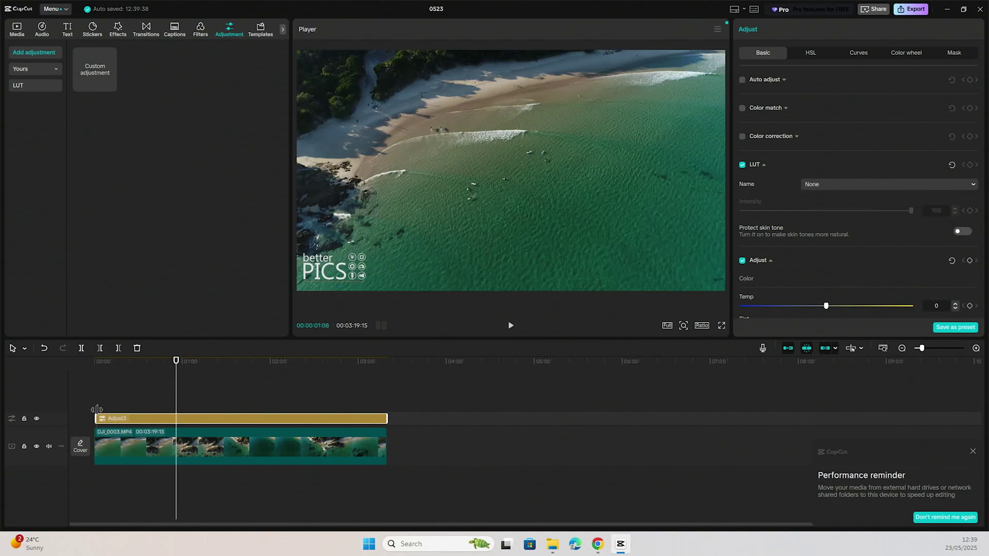
click(261, 448)
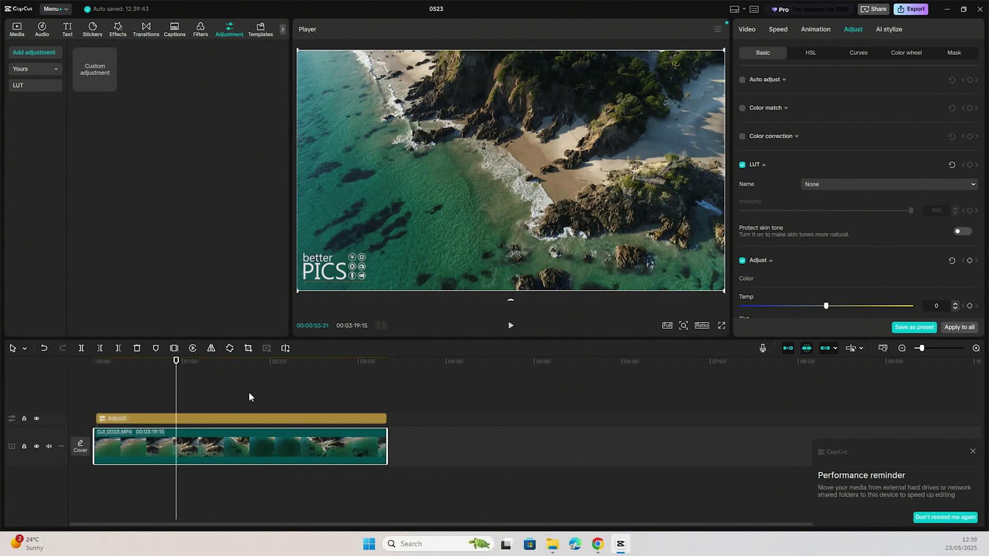
Step: Snap Adjust3's left edge to 00:00, matching the beach clip's first frame
click(227, 418)
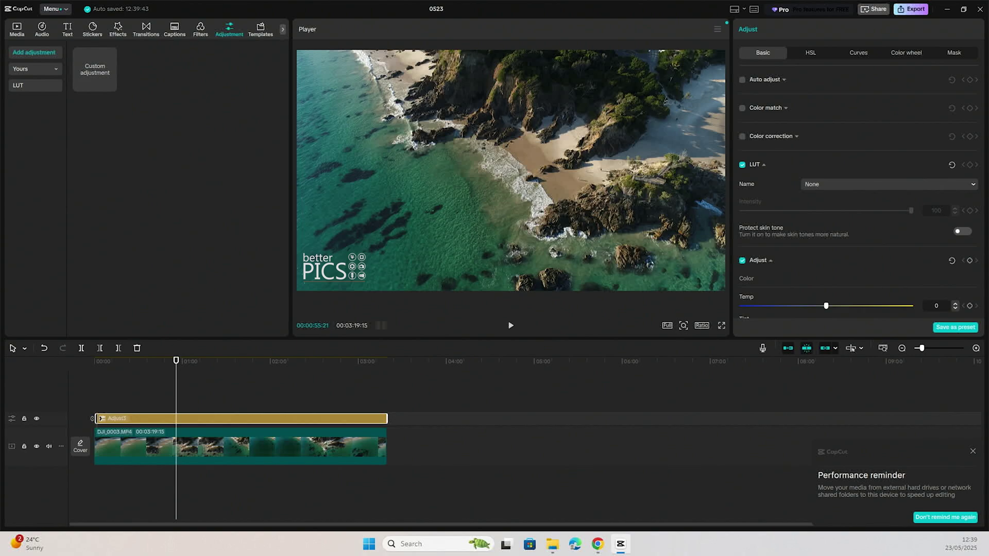
drag(92, 418, 91, 418)
Step: Enable Auto adjust on Adjust3 and lower its intensity to 41
click(743, 81)
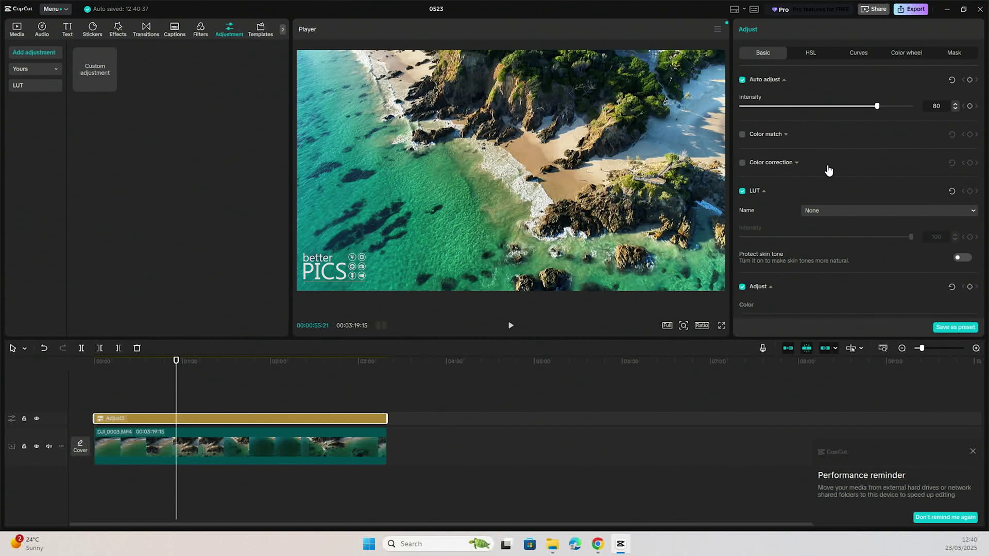
drag(878, 107, 813, 107)
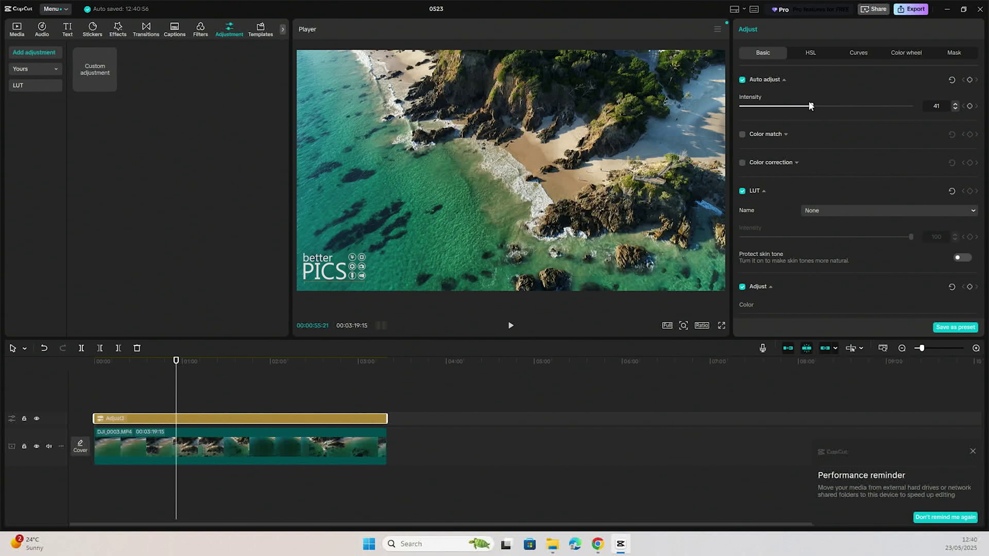
Step: Turn off and collapse Auto adjust, then try Color match without choosing a source frame, and turn it off and collapse it
click(742, 81)
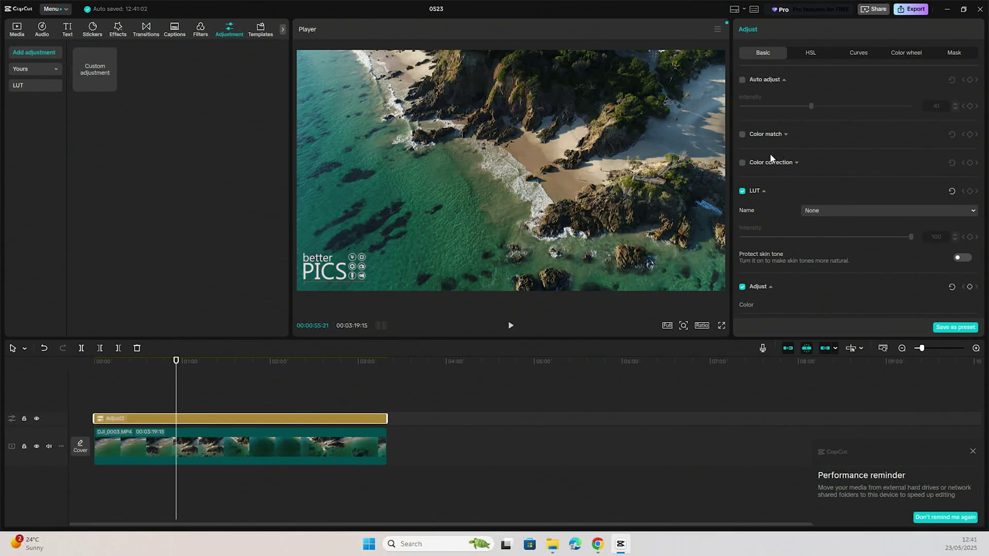
click(786, 83)
click(742, 108)
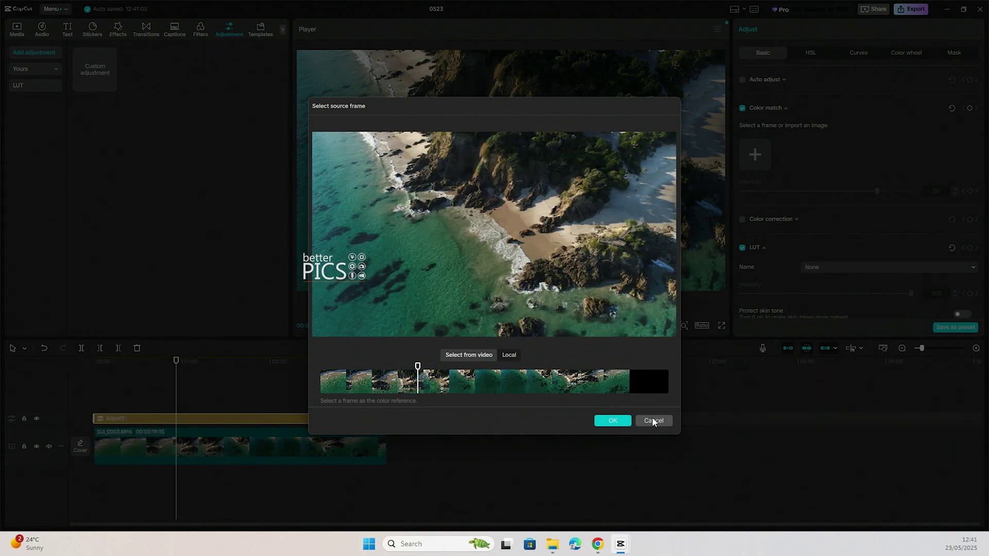
click(652, 419)
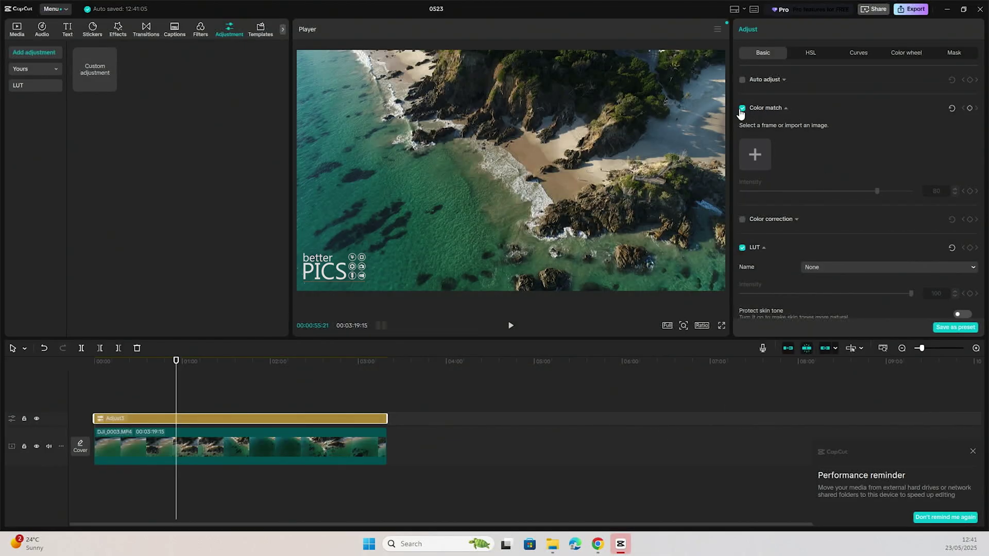
click(742, 109)
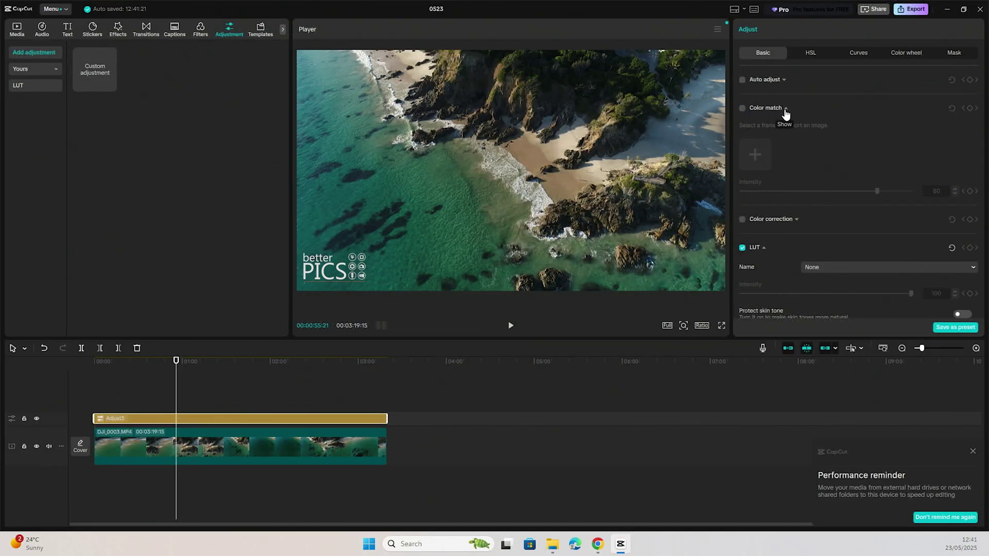
click(778, 108)
Step: Enable Color correction and reduce its intensity from 80 to 25, then to 0
click(743, 137)
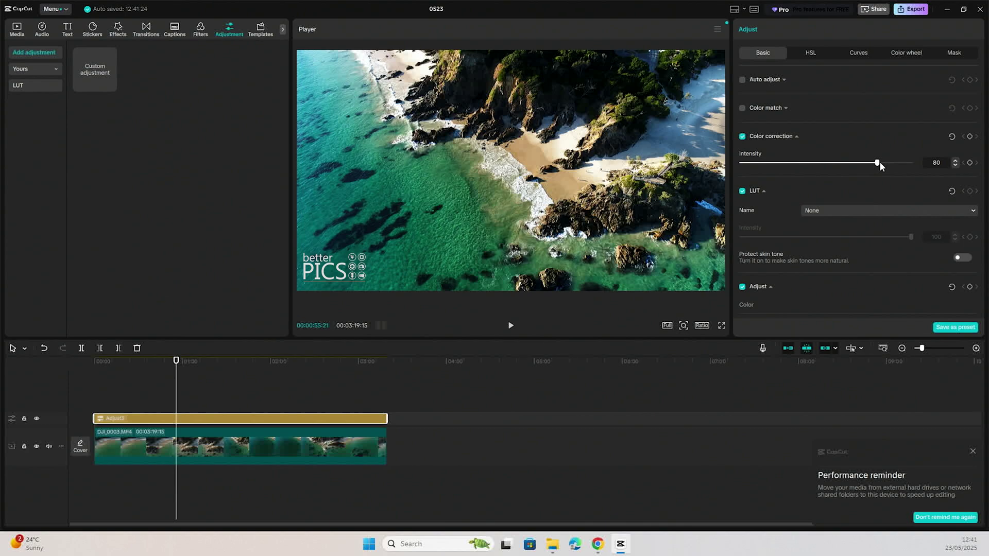
drag(878, 163, 738, 163)
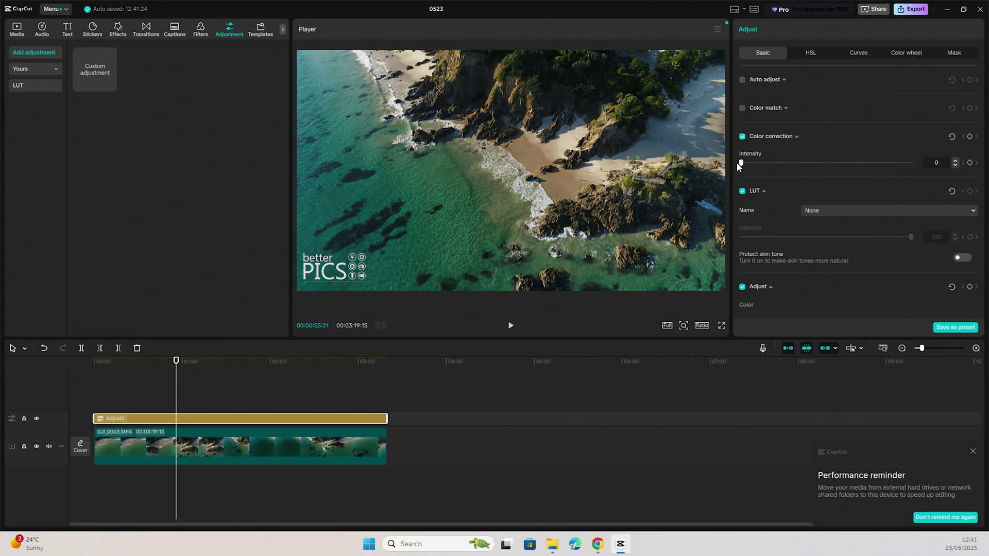
drag(831, 163, 721, 164)
Step: Disable and collapse Color correction, check the LUT list (only None), then disable and fold LUT
click(742, 137)
click(796, 136)
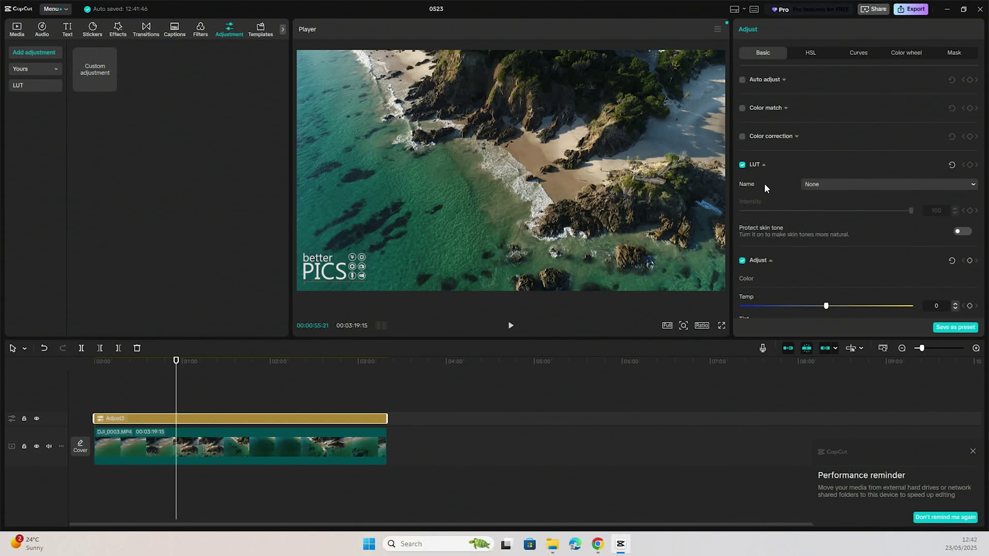
click(828, 185)
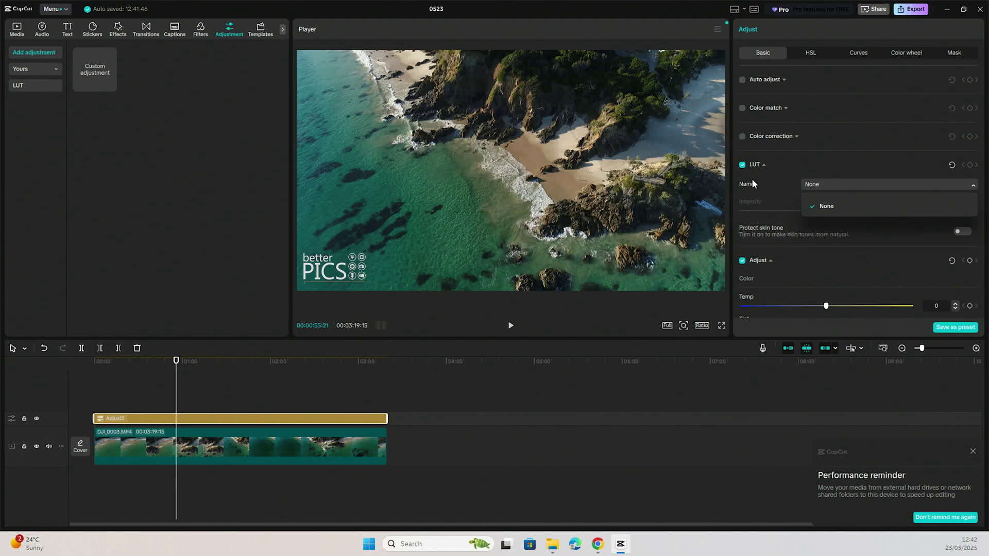
click(742, 165)
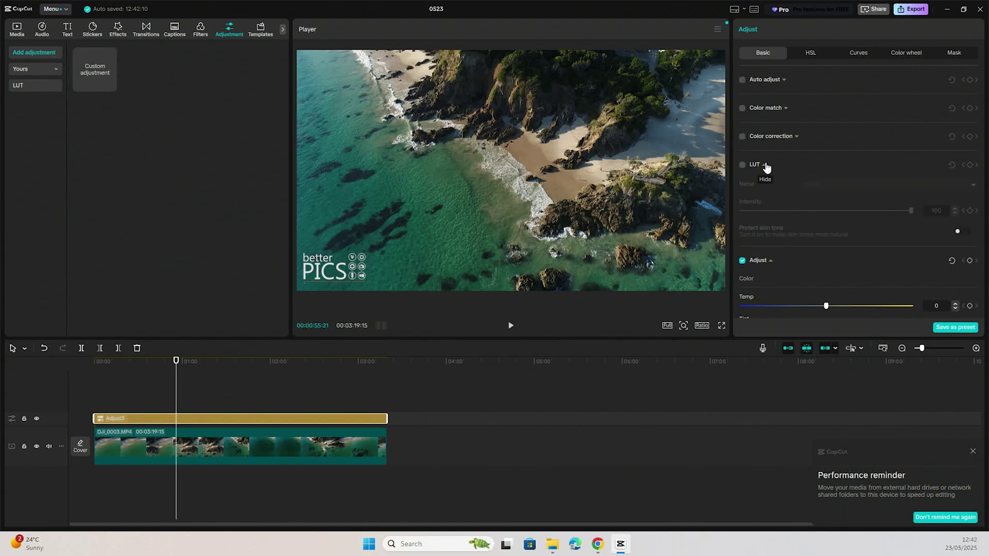
click(765, 165)
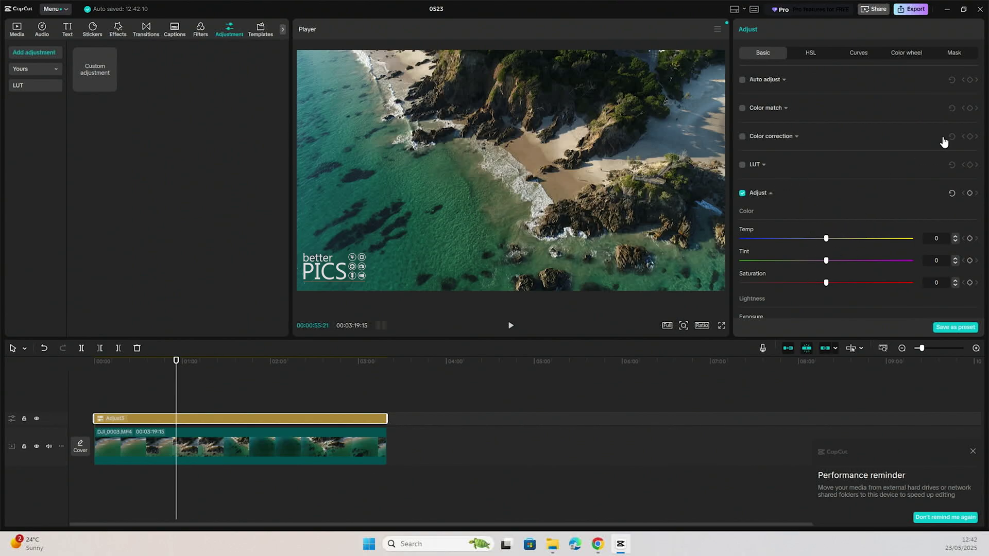
scroll(866, 224, down, 4)
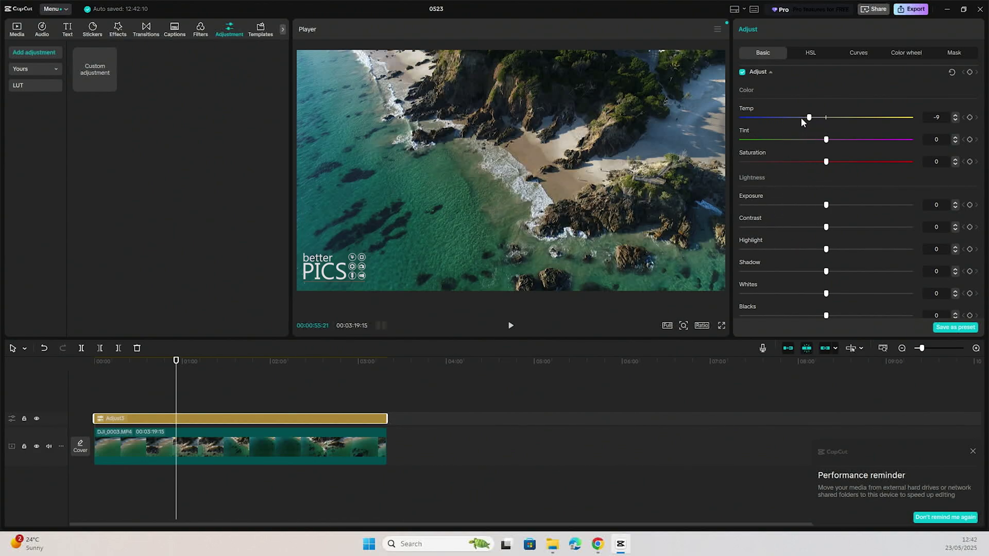
drag(801, 120, 828, 143)
mouse_move(827, 162)
mouse_down()
mouse_move(740, 163)
mouse_move(837, 159)
mouse_up()
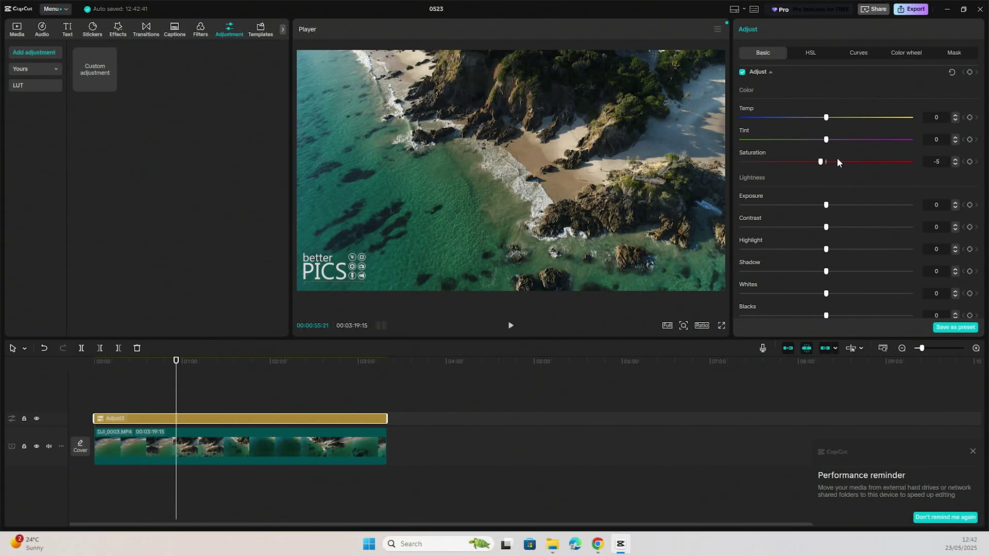
double_click(936, 161)
text(-8)
key(Return)
drag(861, 162, 901, 161)
drag(906, 163, 734, 163)
drag(742, 162, 744, 164)
drag(797, 169, 825, 168)
scroll(818, 227, down, 3)
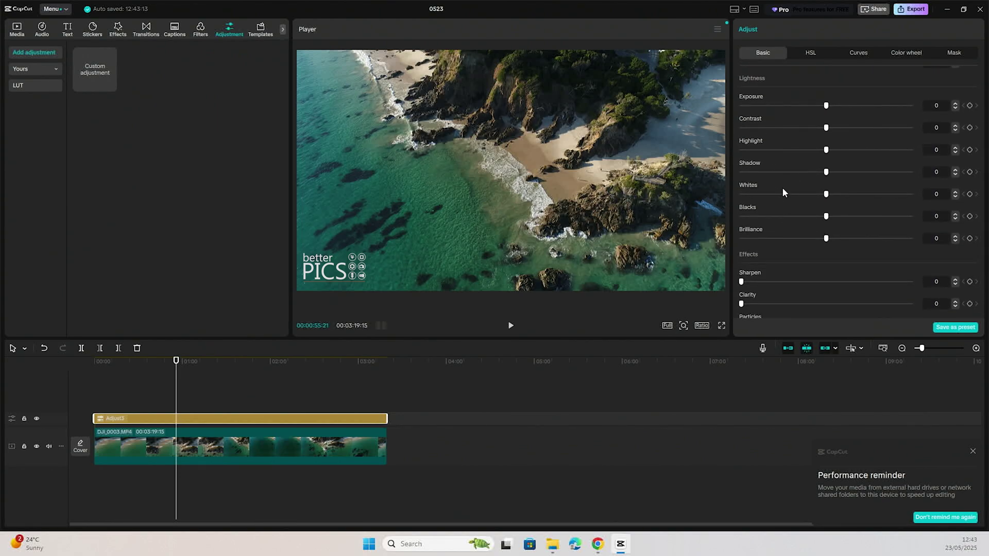
mouse_move(825, 105)
mouse_down()
mouse_move(785, 106)
mouse_move(871, 105)
mouse_move(828, 105)
mouse_up()
drag(828, 128, 824, 195)
mouse_move(826, 195)
mouse_down()
mouse_move(805, 197)
mouse_move(844, 194)
mouse_move(820, 195)
mouse_up()
mouse_move(821, 218)
mouse_down()
mouse_move(797, 216)
mouse_move(864, 220)
mouse_move(825, 218)
mouse_up()
scroll(787, 254, down, 2)
drag(826, 201, 776, 202)
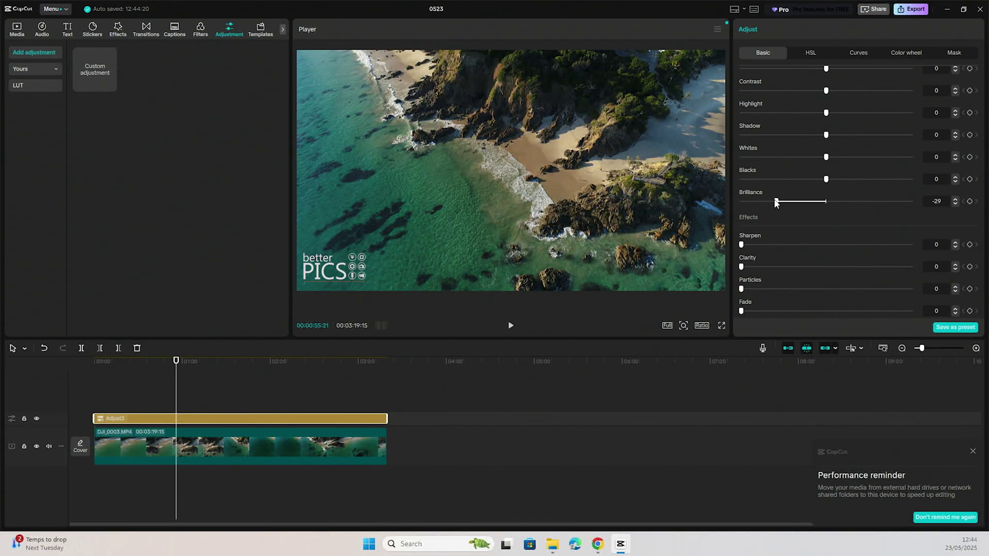
click(827, 202)
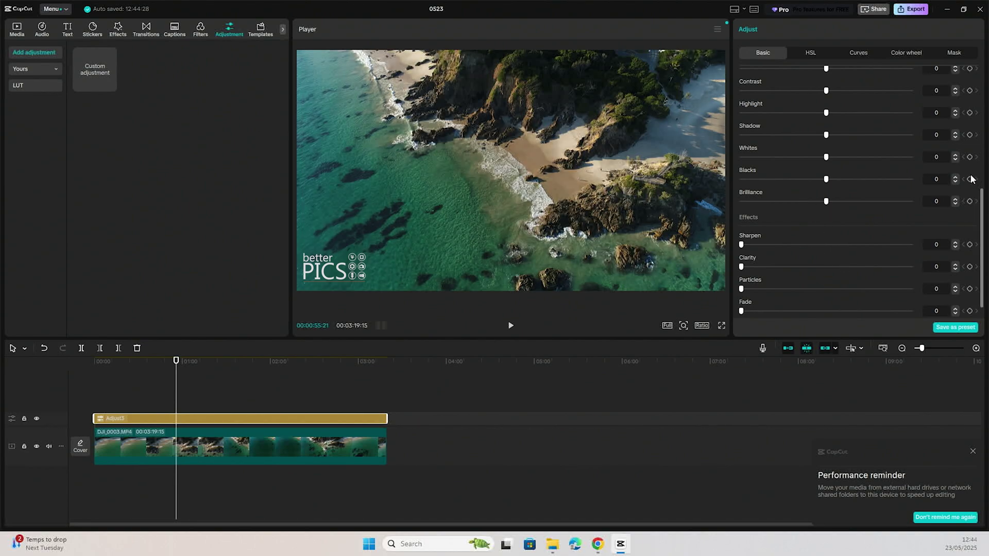
Step: Test Sharpen and Clarity, return both to 0, and set Particles to 46
scroll(902, 248, down, 1)
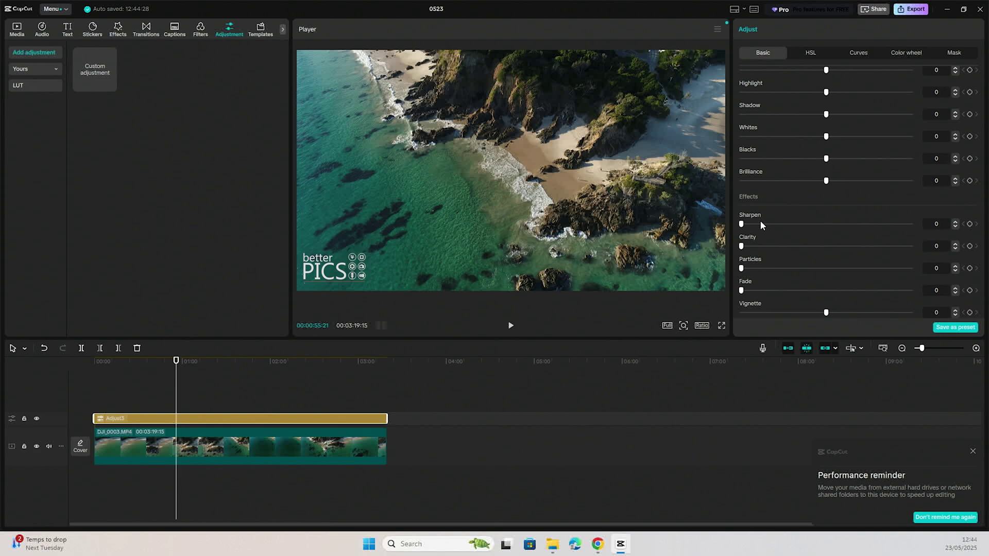
drag(762, 224, 887, 225)
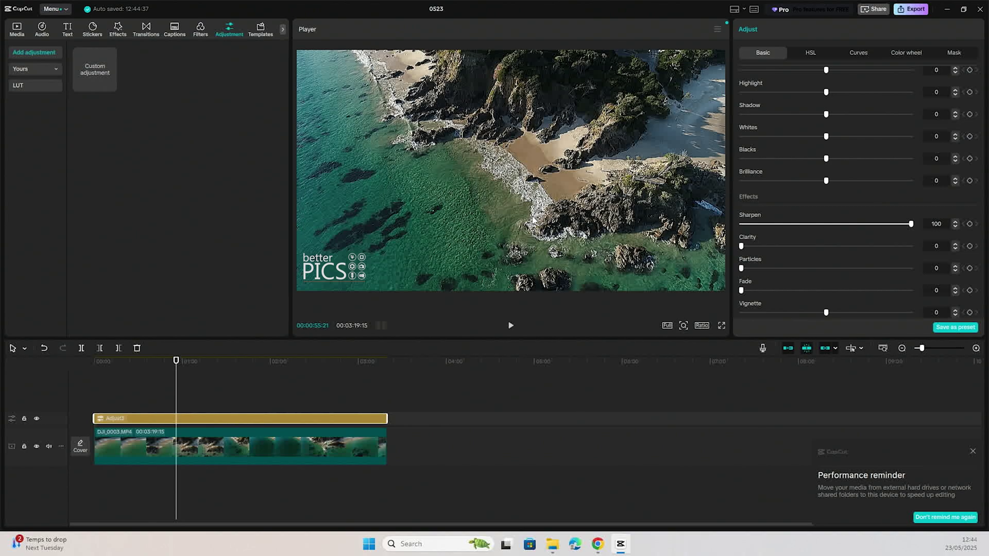
drag(909, 224, 732, 227)
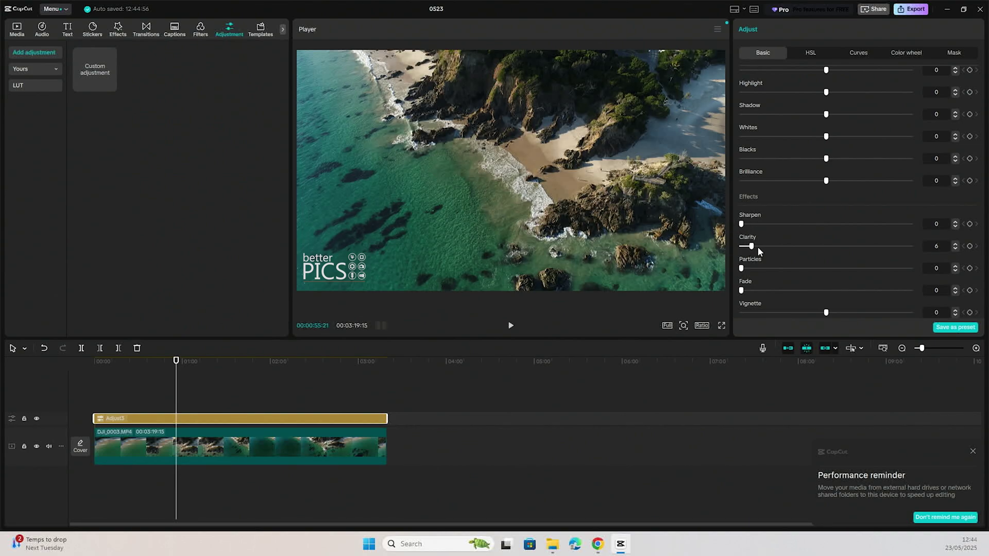
drag(758, 247, 779, 250)
drag(777, 247, 724, 242)
drag(755, 271, 863, 269)
Step: Preview the particle grain in playback, then reset Particles and Fade (tried at 38, 12) to 0
click(510, 326)
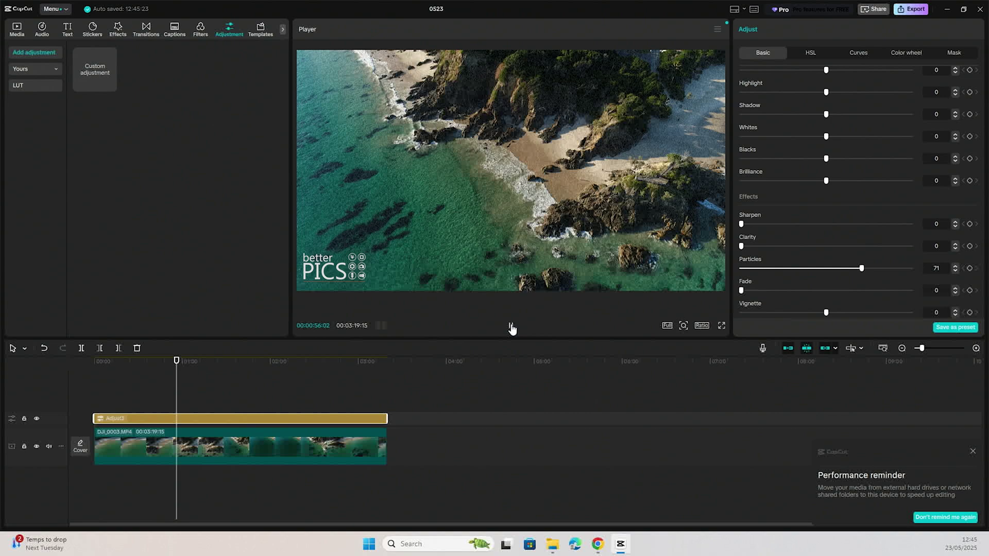
click(511, 327)
drag(774, 270, 807, 291)
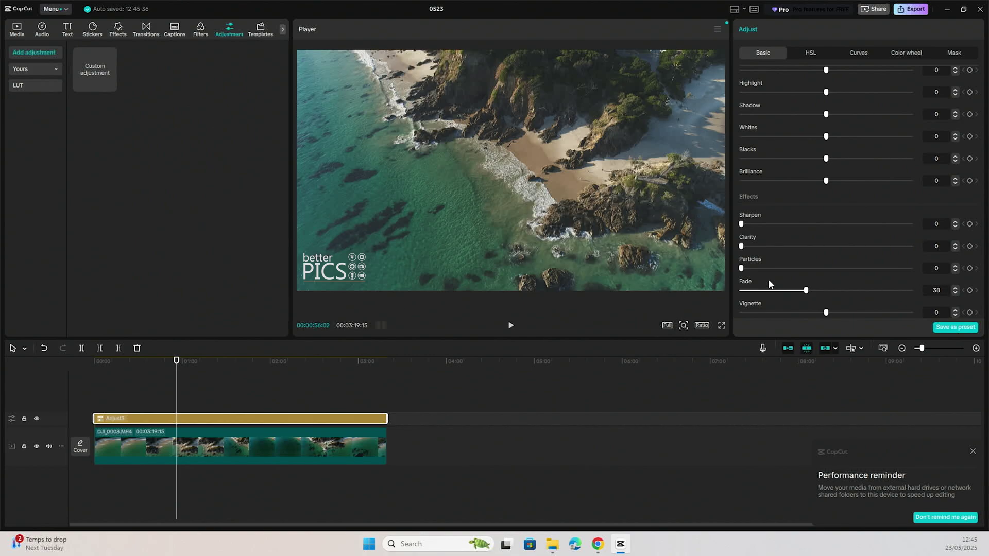
drag(805, 290, 740, 290)
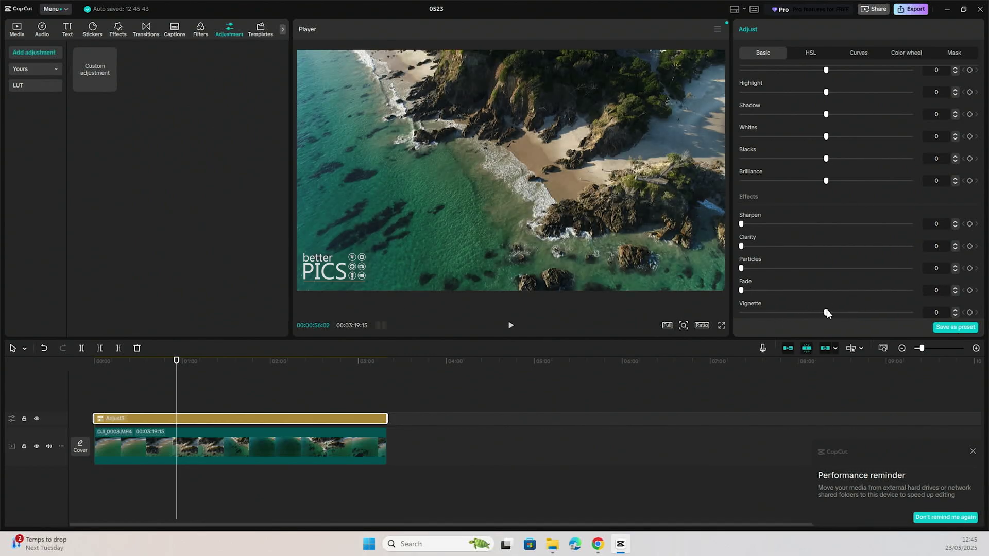
Step: Try several Vignette strengths, then nudge Vignette up to 2 with the spin box arrow
drag(825, 313, 759, 312)
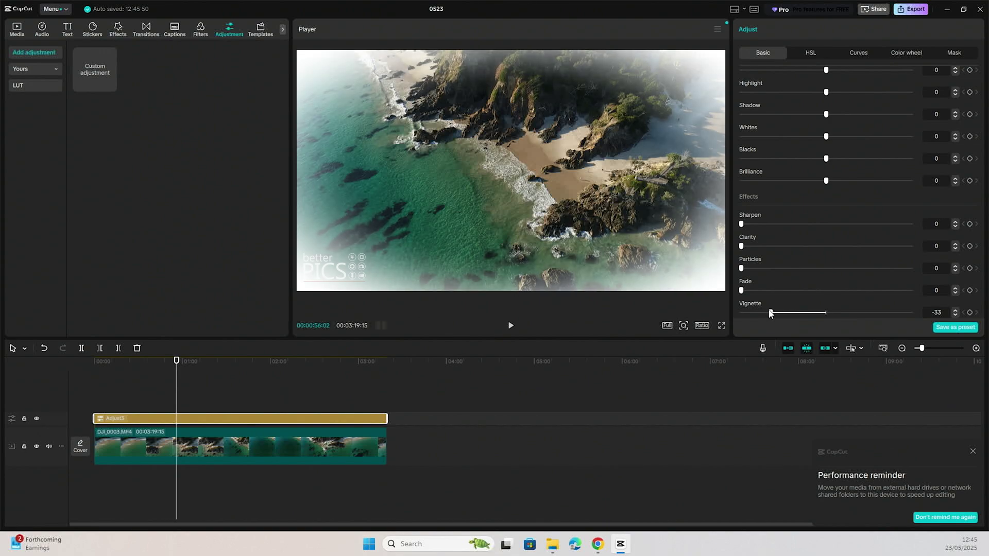
drag(770, 314, 779, 315)
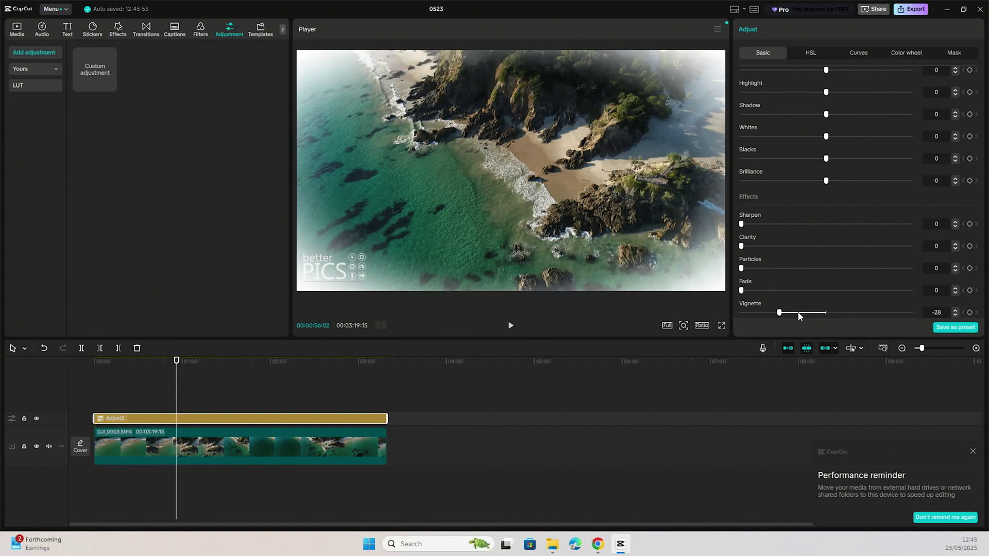
click(774, 314)
drag(774, 314, 829, 316)
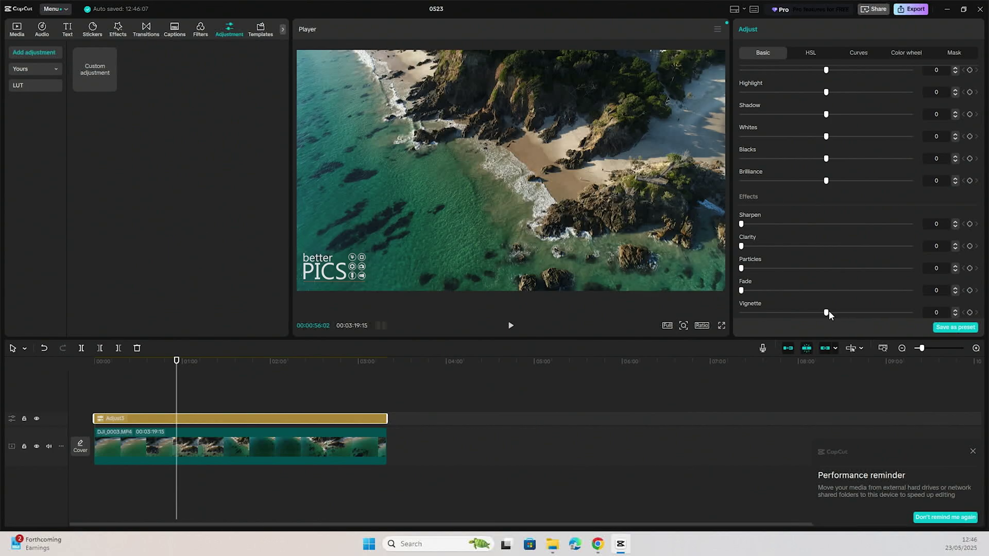
click(954, 311)
click(955, 310)
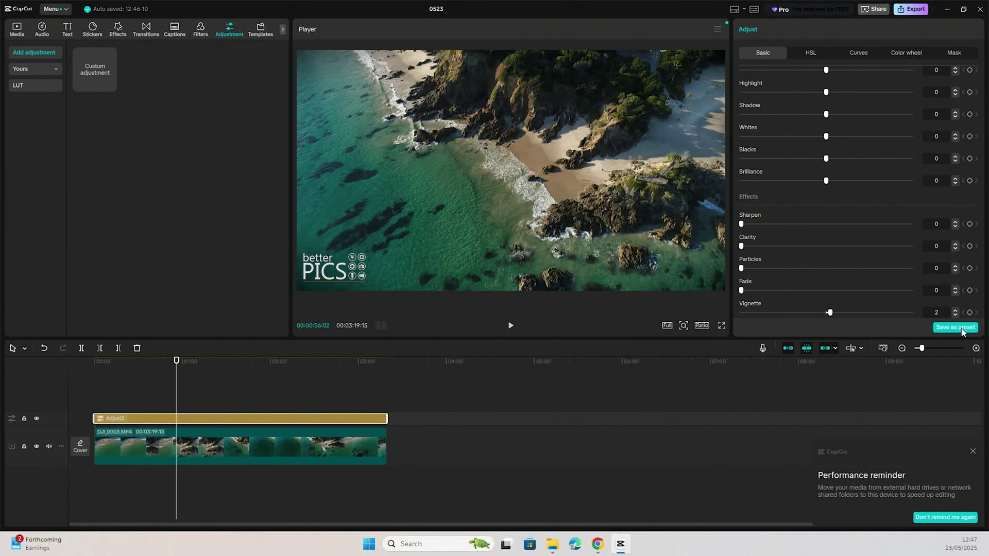
scroll(845, 239, up, 10)
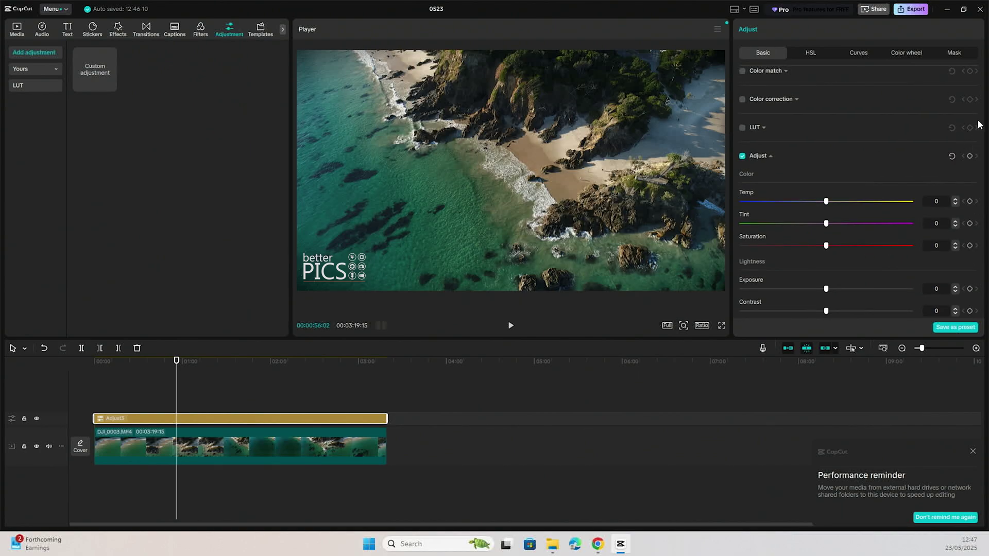
scroll(865, 220, down, 3)
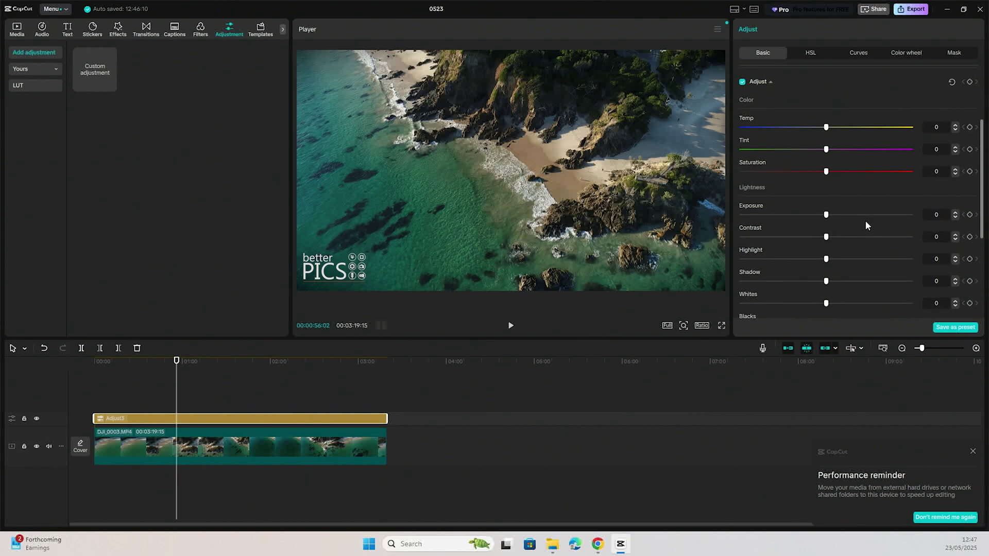